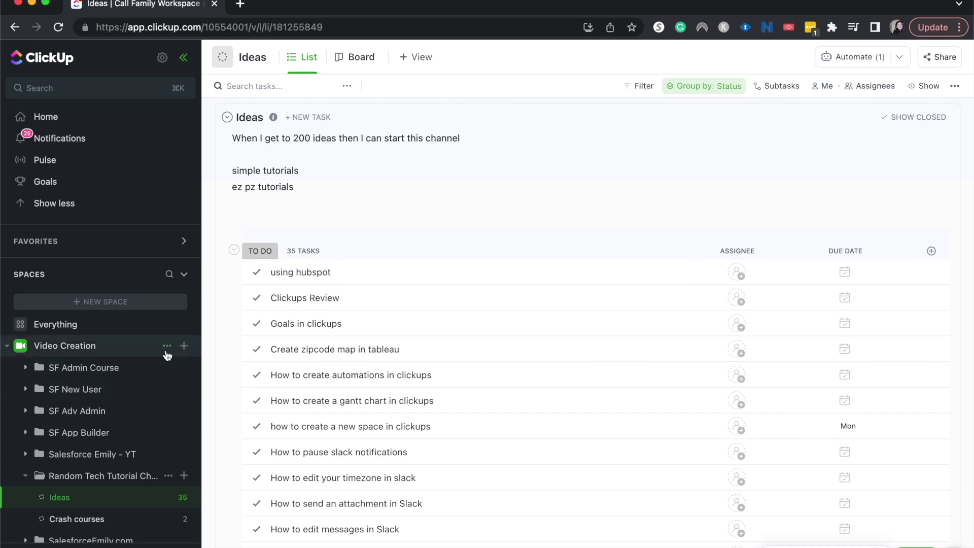
Step: Collapse the Video Creation space and look through the folders inside the Career and Household spaces
click(6, 346)
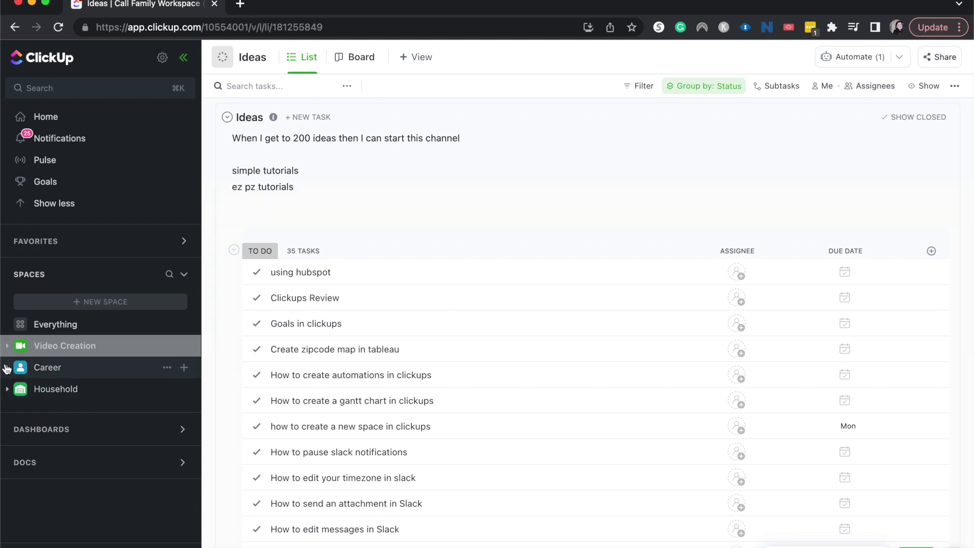
click(7, 367)
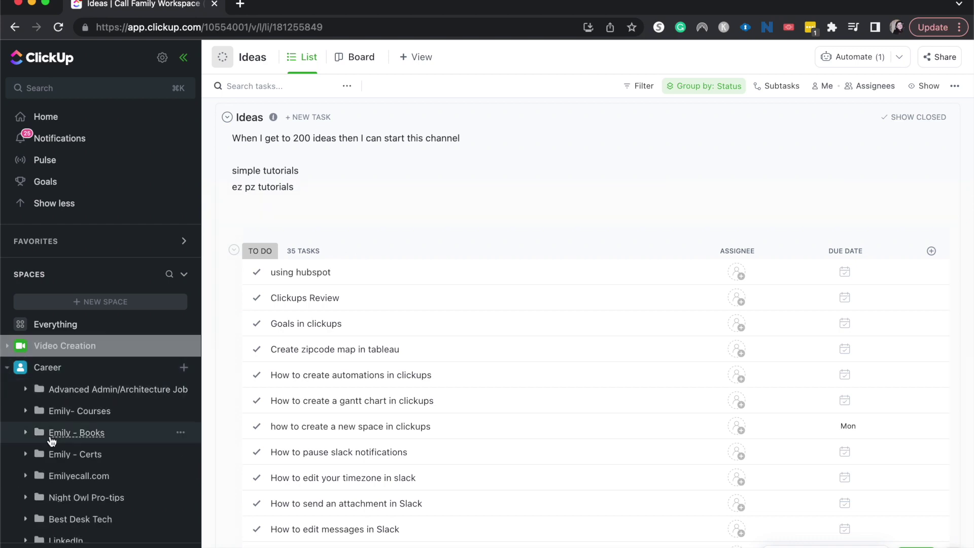
scroll(76, 385, down, 3)
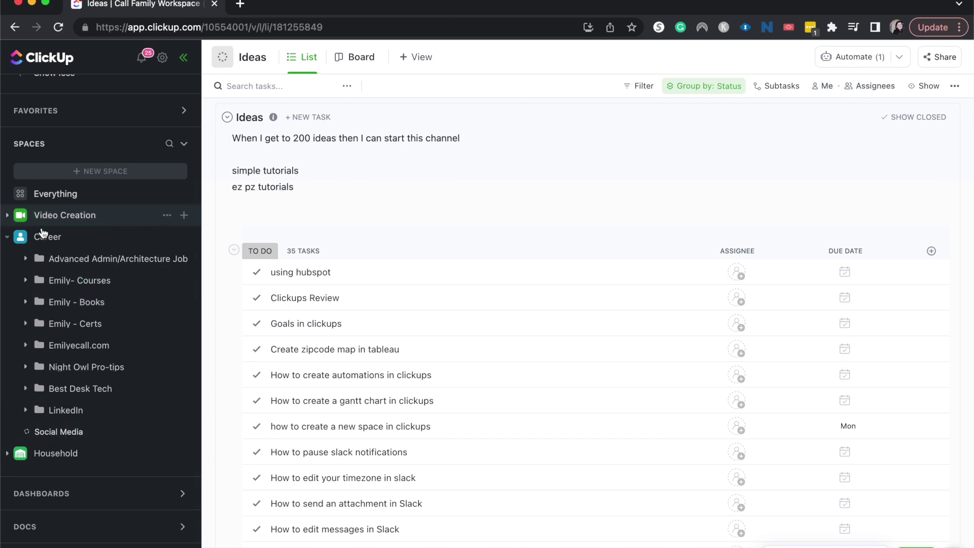
click(7, 237)
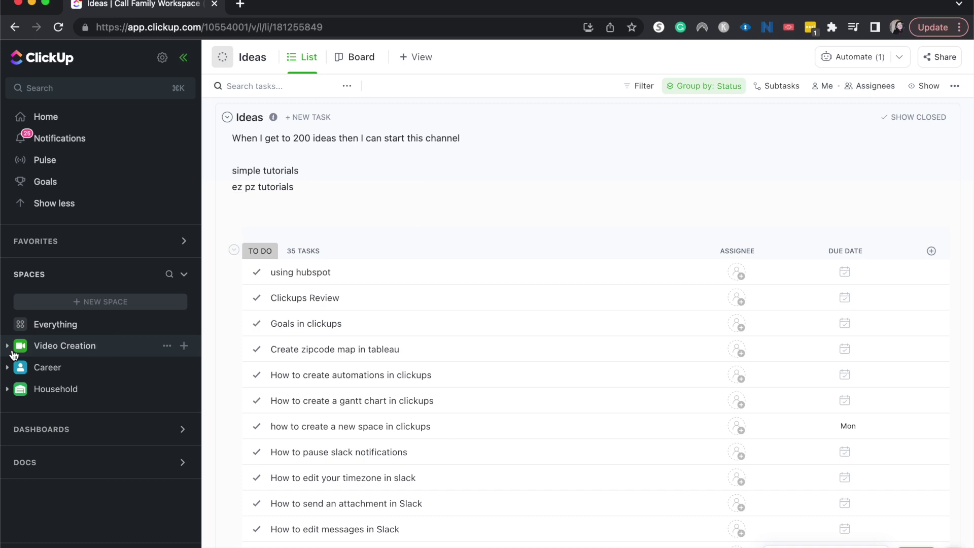
click(7, 391)
scroll(61, 457, down, 2)
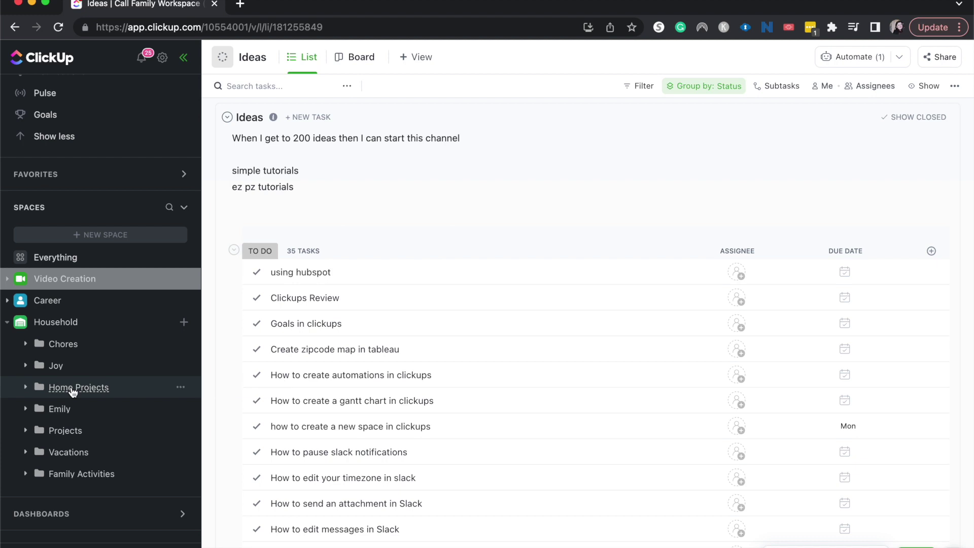
click(7, 323)
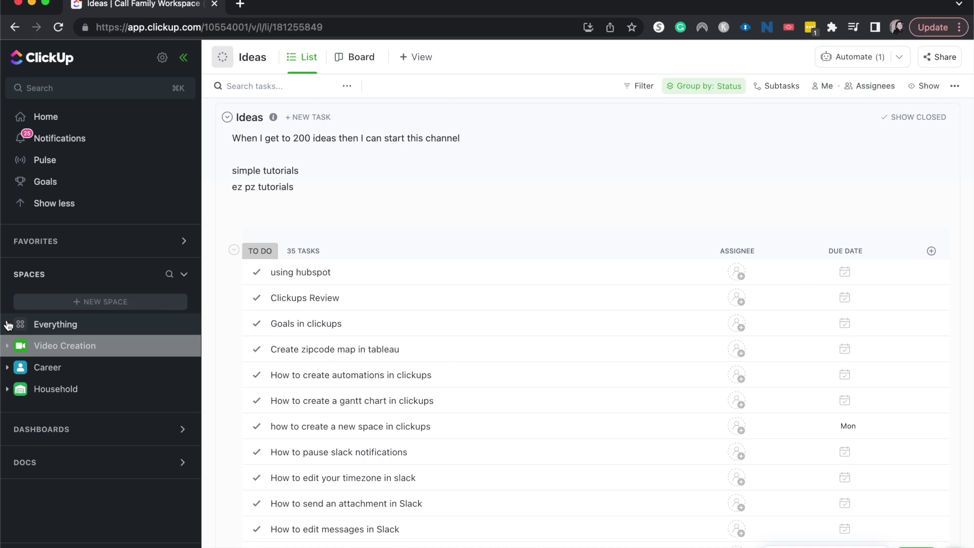
Step: Start a new space and browse the available space templates, returning to the blank space setup
click(56, 302)
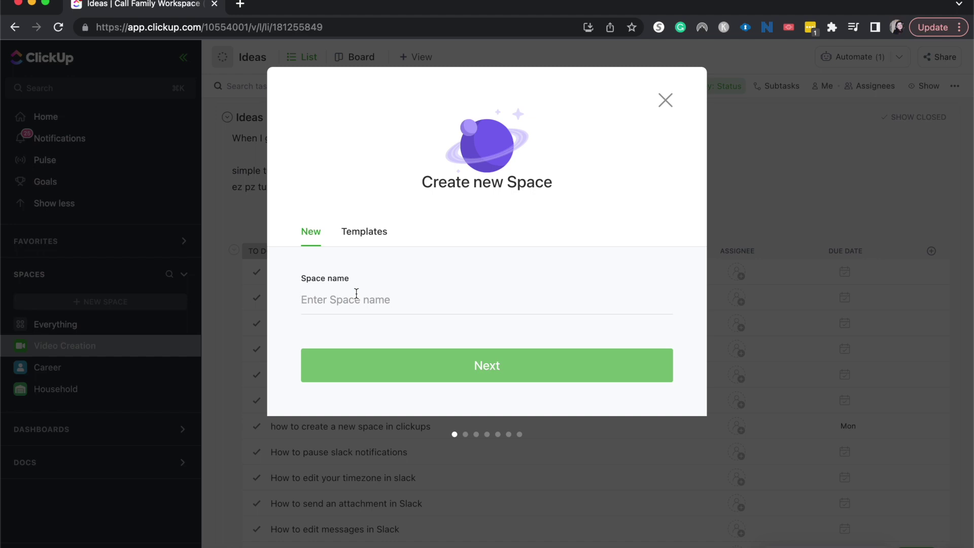
click(363, 231)
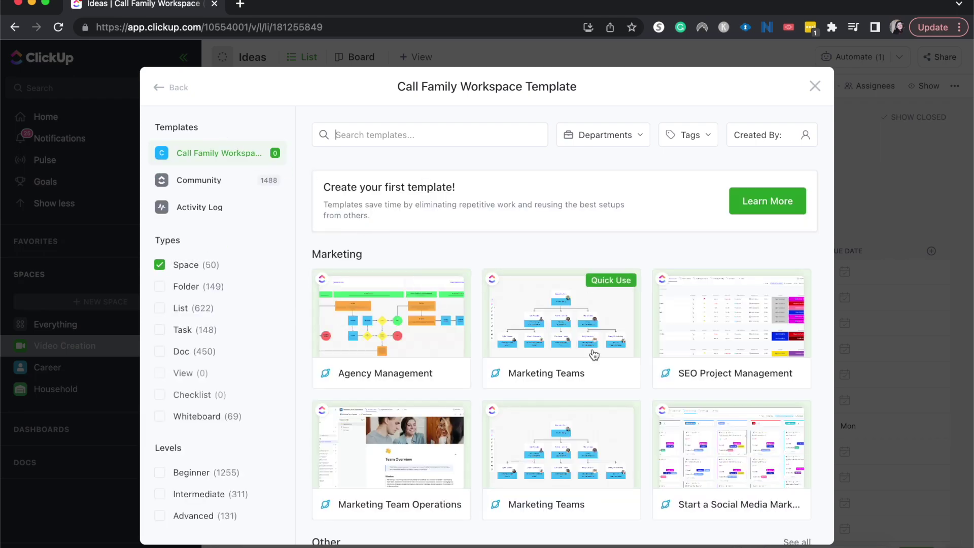
scroll(593, 355, down, 8)
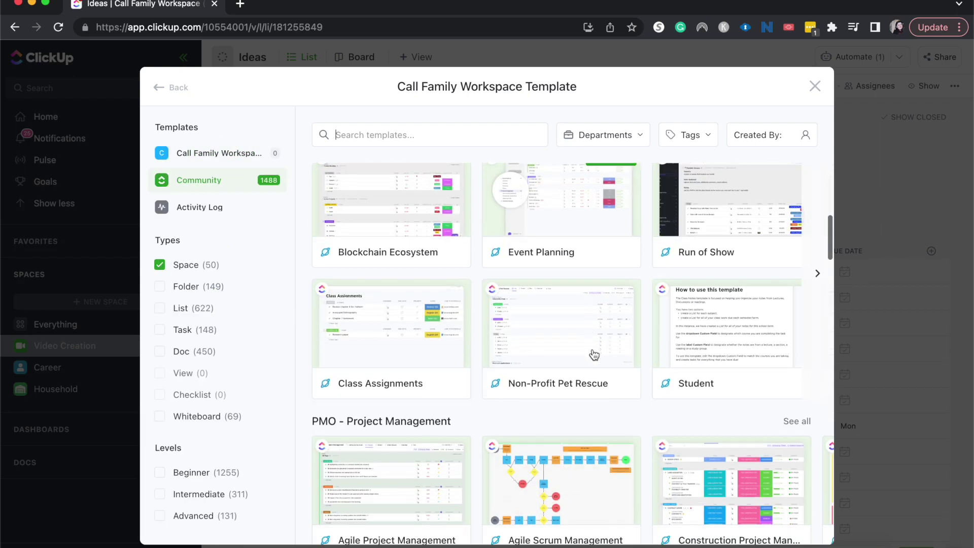
scroll(594, 355, down, 3)
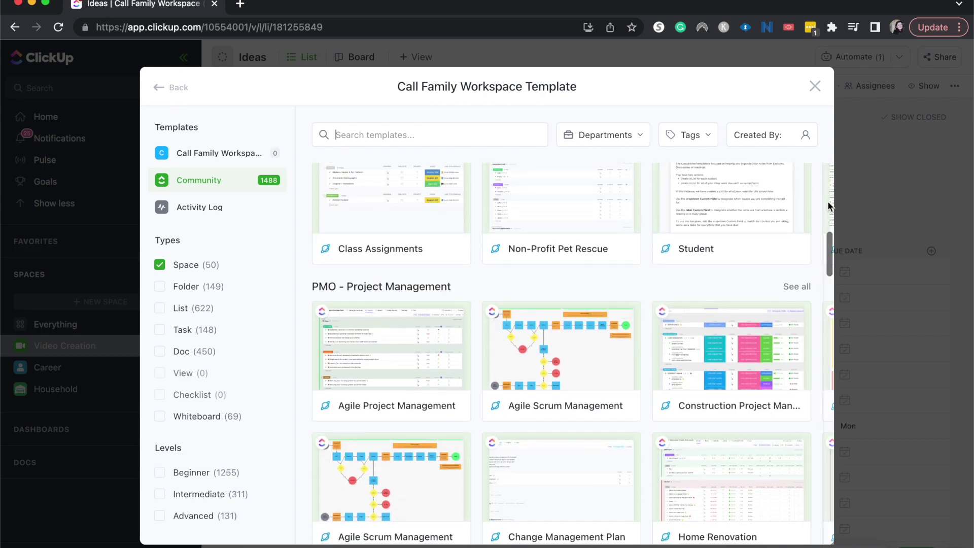
scroll(441, 306, down, 15)
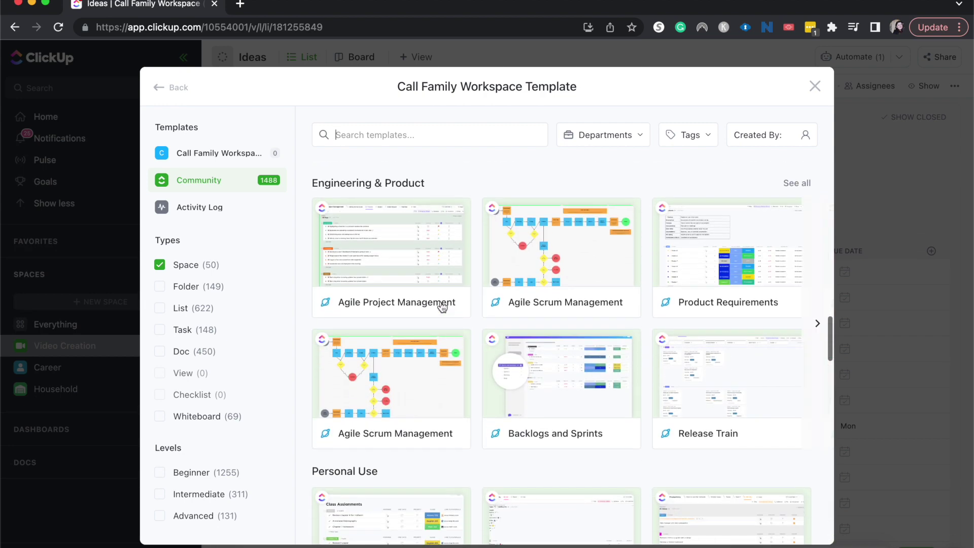
scroll(441, 307, down, 8)
scroll(441, 307, up, 6)
scroll(442, 307, up, 15)
click(159, 87)
Step: Name the new space Investing and continue to its appearance settings
click(474, 303)
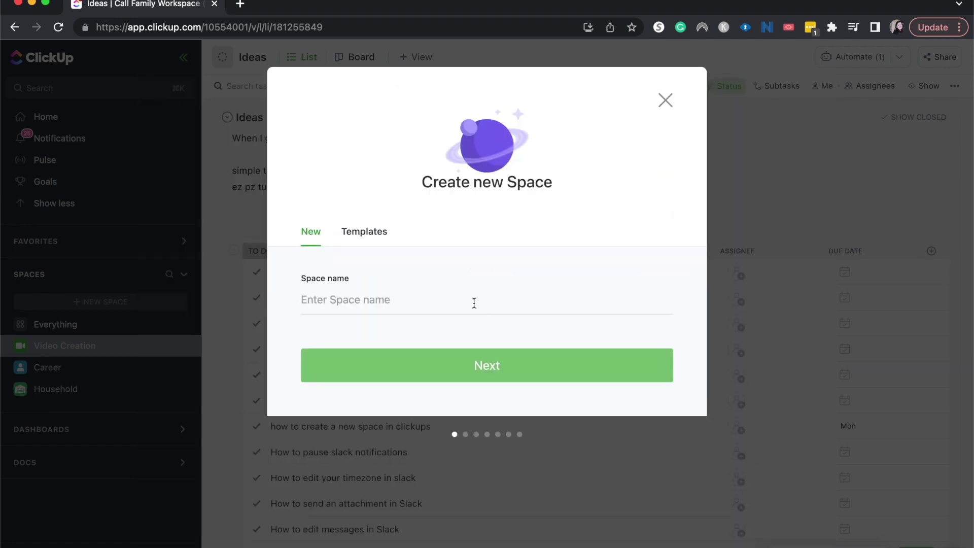
text(Rou)
key(BackSpace)
key(BackSpace)
key(BackSpace)
text(Investing)
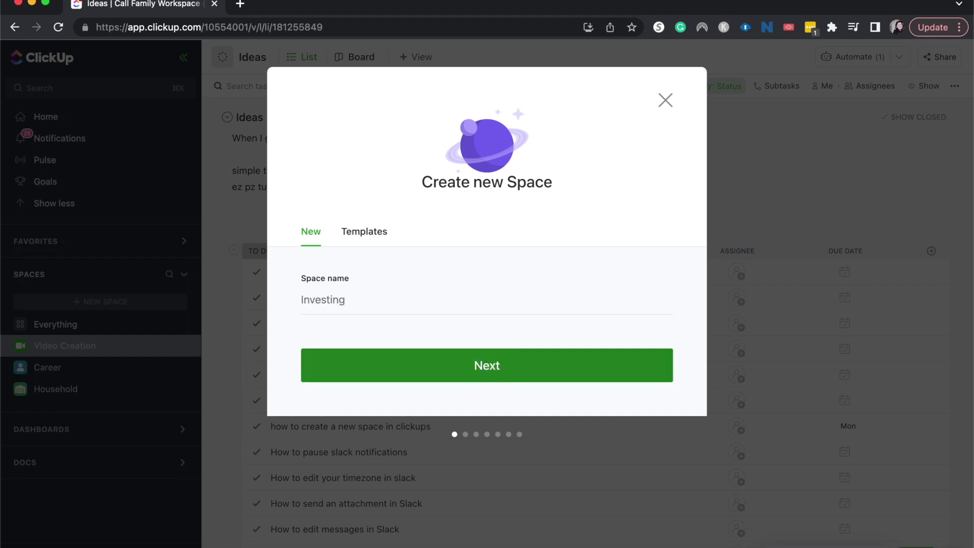
click(500, 373)
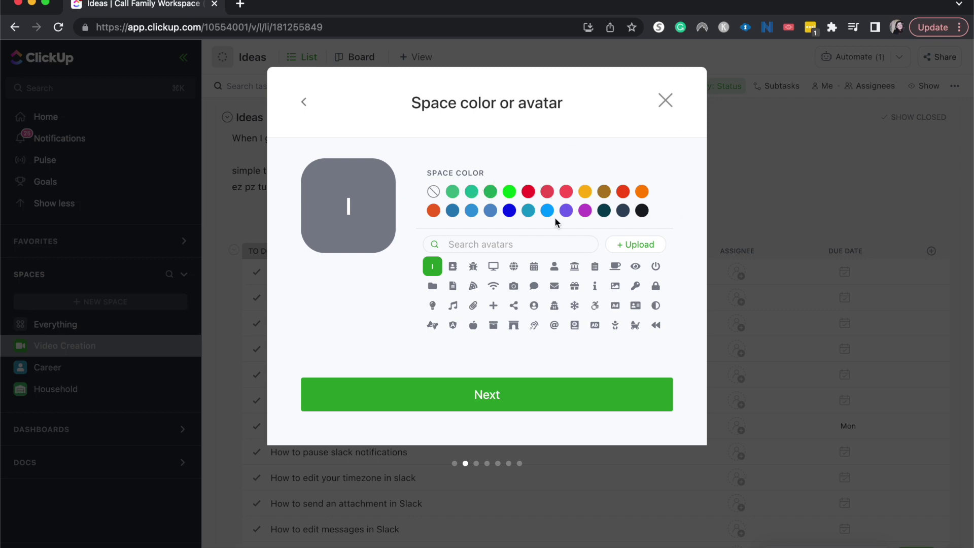
Step: Give the space a red color and a key avatar
click(622, 194)
click(459, 245)
scroll(502, 290, down, 1)
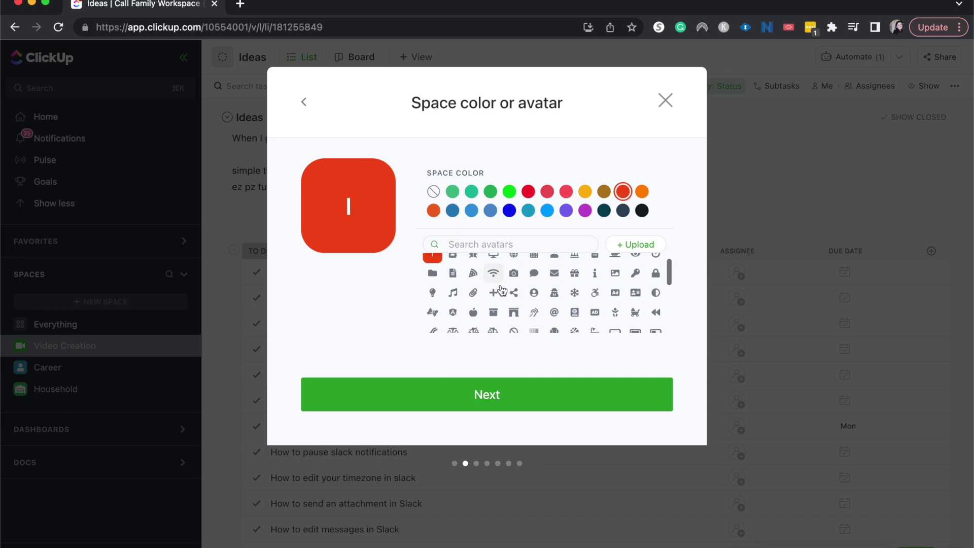
click(635, 271)
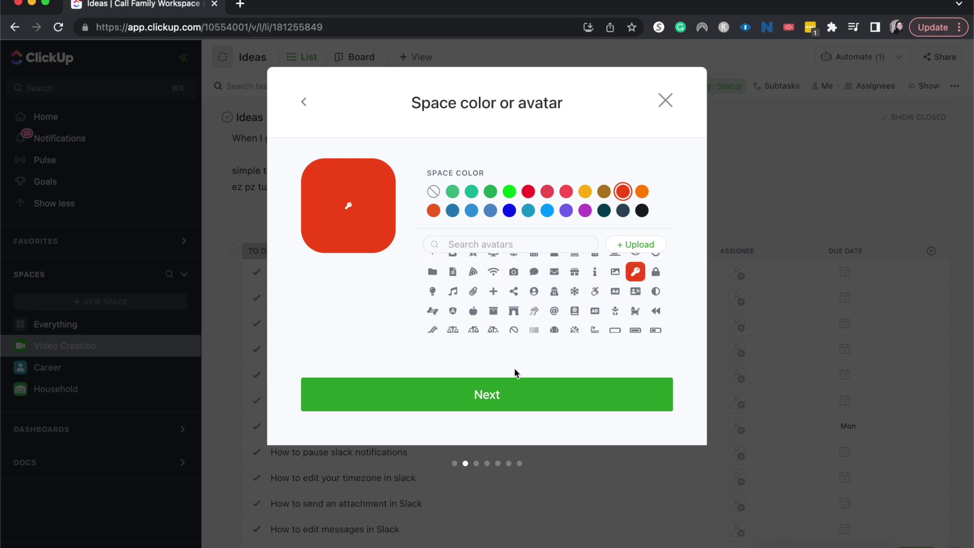
click(509, 401)
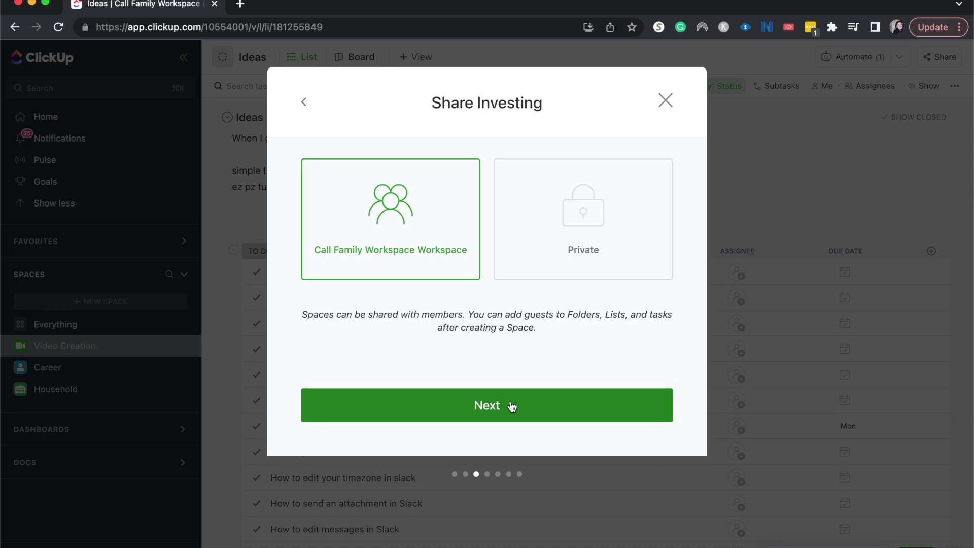
Step: Make the Investing space private and accept the Custom task statuses TO DO and COMPLETE
click(631, 203)
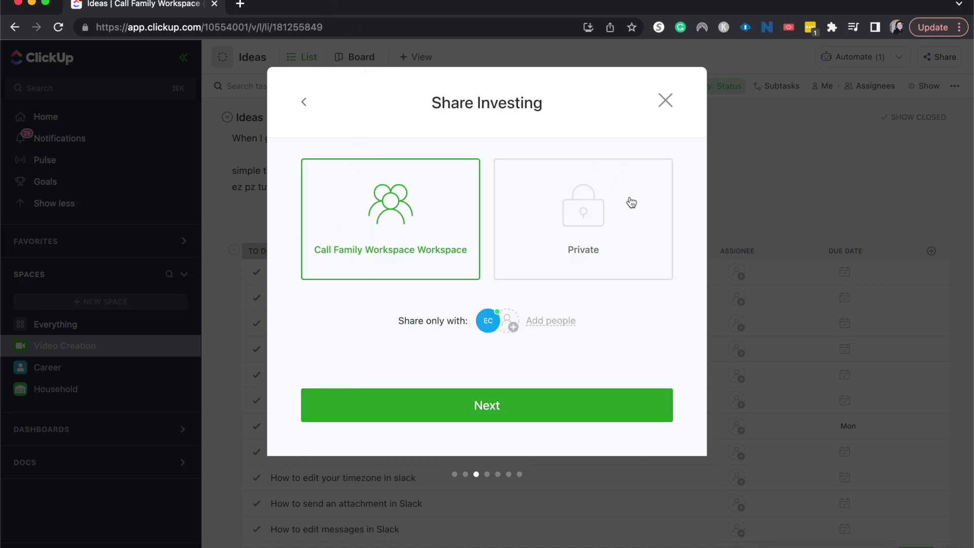
click(457, 411)
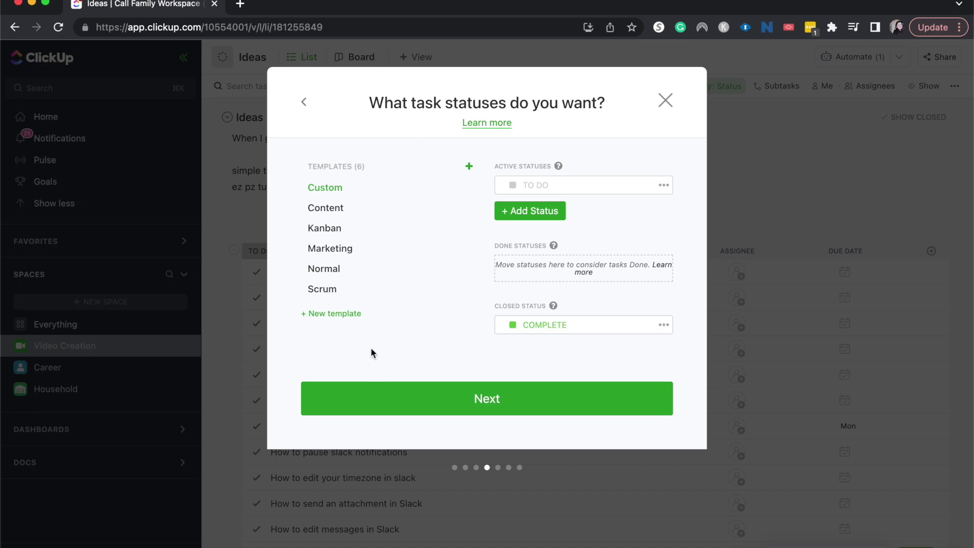
click(400, 398)
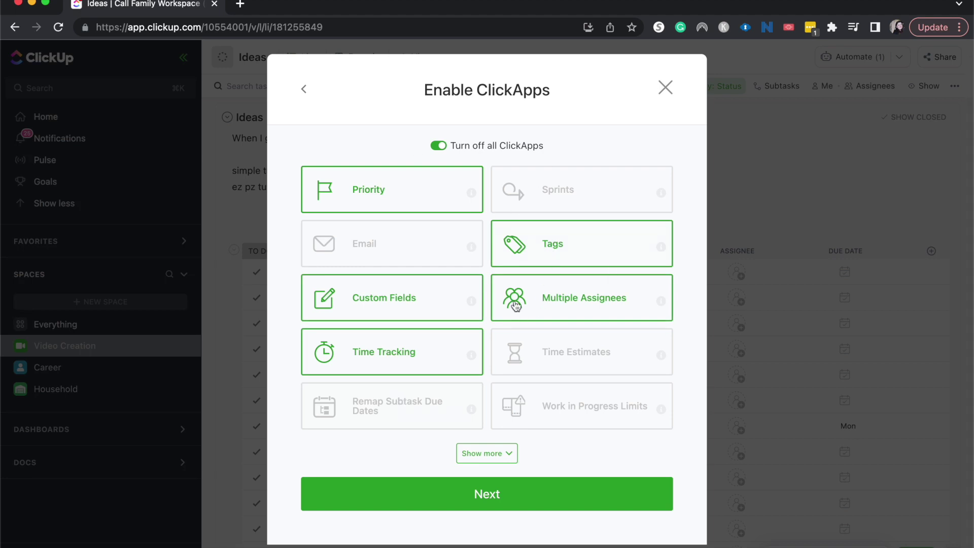
Step: Review the full list of ClickApps for the space and accept the default selection
click(486, 452)
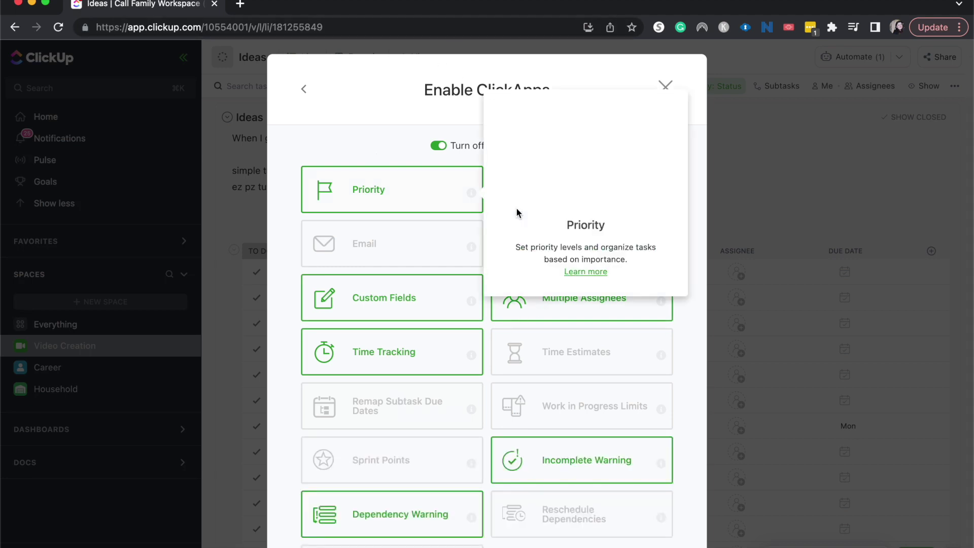
scroll(716, 292, down, 1)
scroll(630, 298, down, 5)
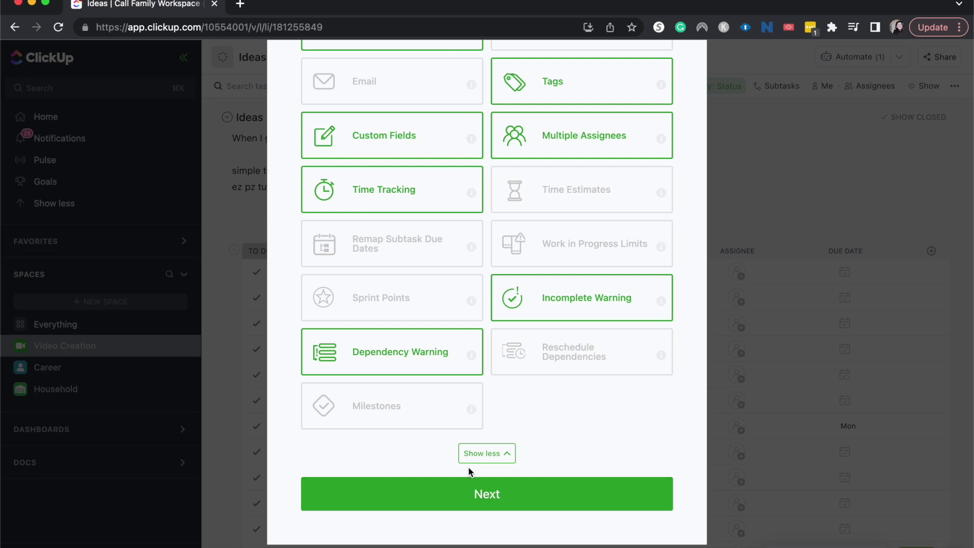
click(492, 501)
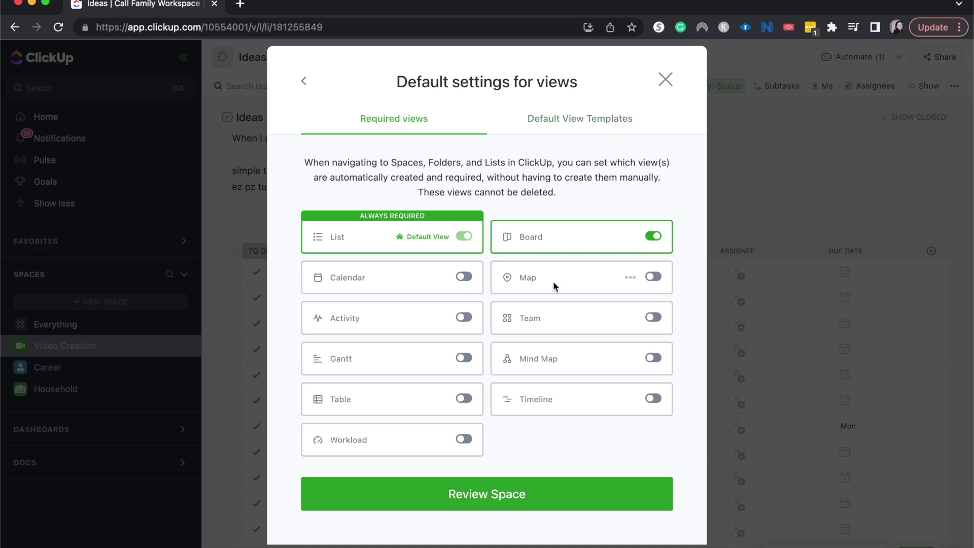
Step: Check the default view templates, keep List and Board as required views, and create the Investing space
click(616, 119)
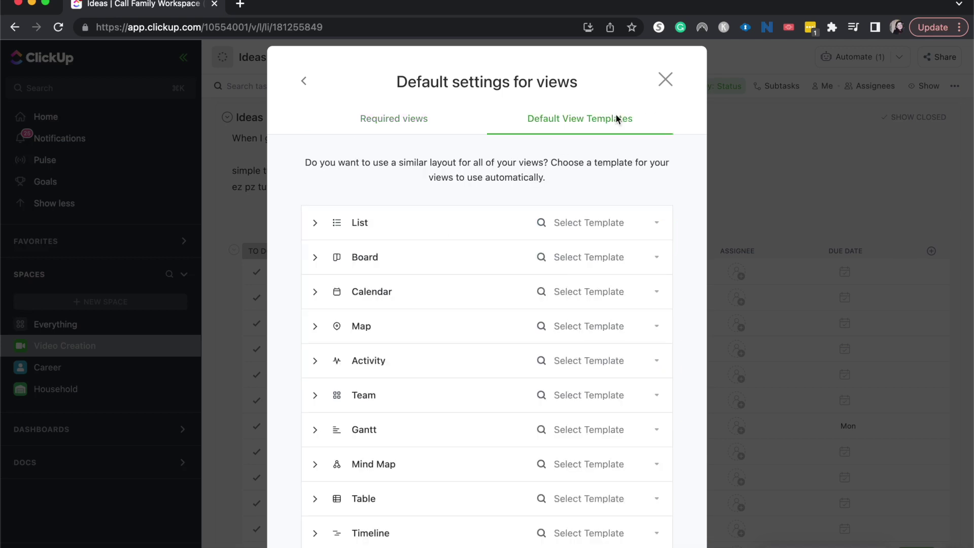
click(396, 118)
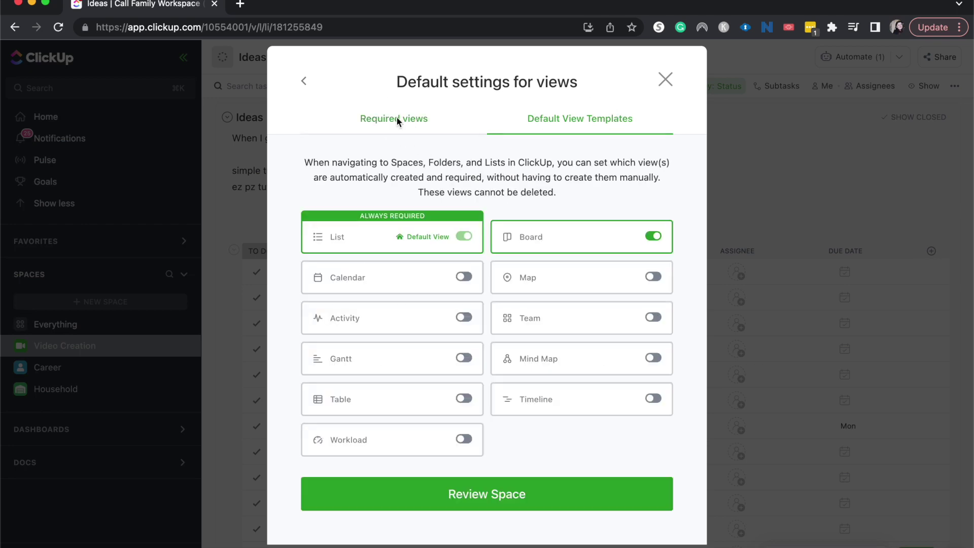
click(493, 489)
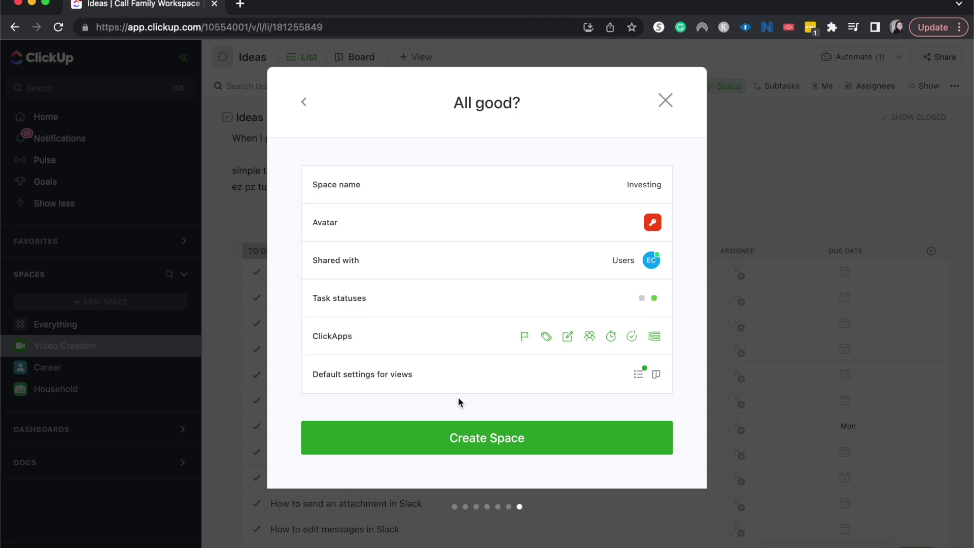
click(469, 436)
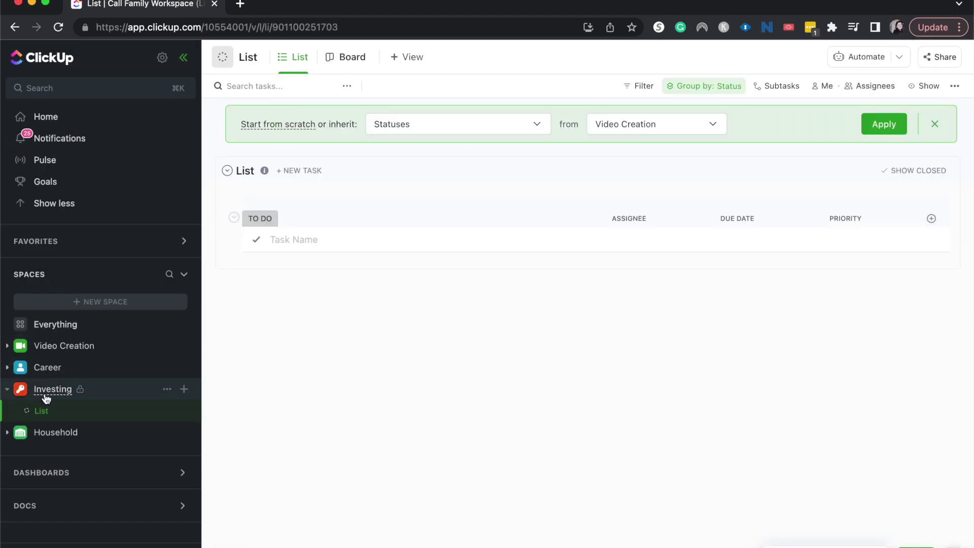